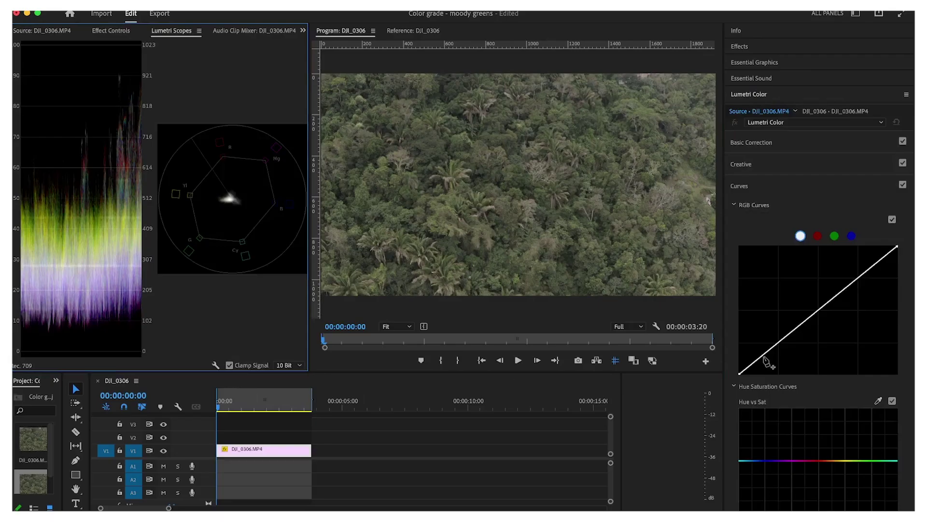
- Build a contrasty RGB S-curve with crushed shadows, brighter highlights and darker lower midtones, then disable Curves to compare
left_click_drag(741, 375, 750, 382)
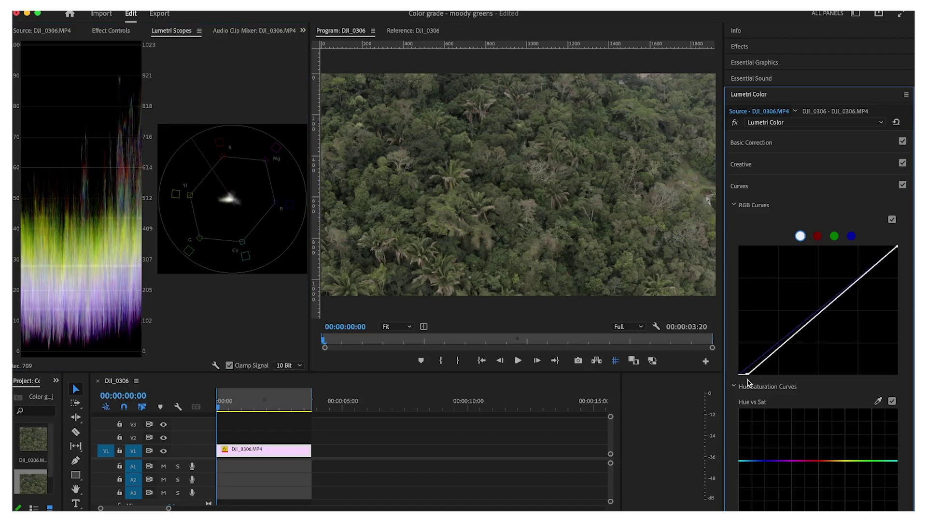
left_click_drag(897, 249, 869, 236)
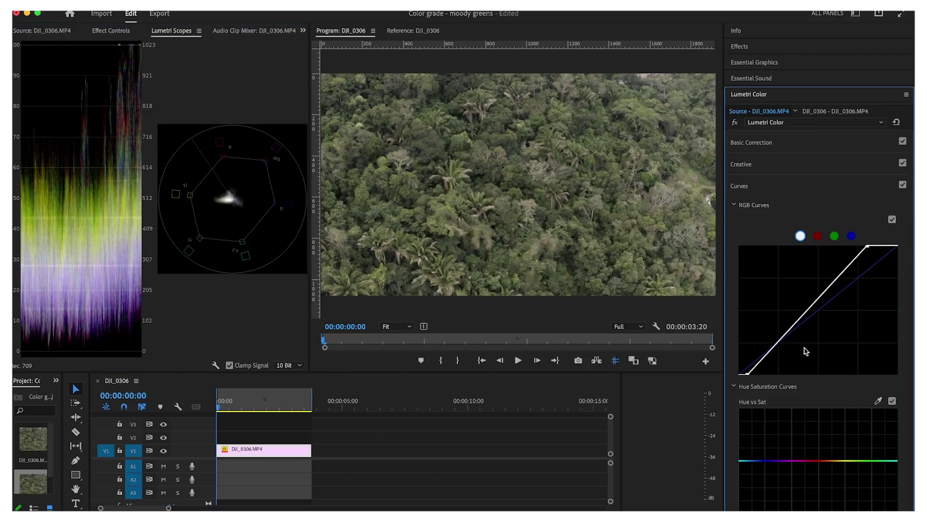
left_click_drag(786, 340, 797, 344)
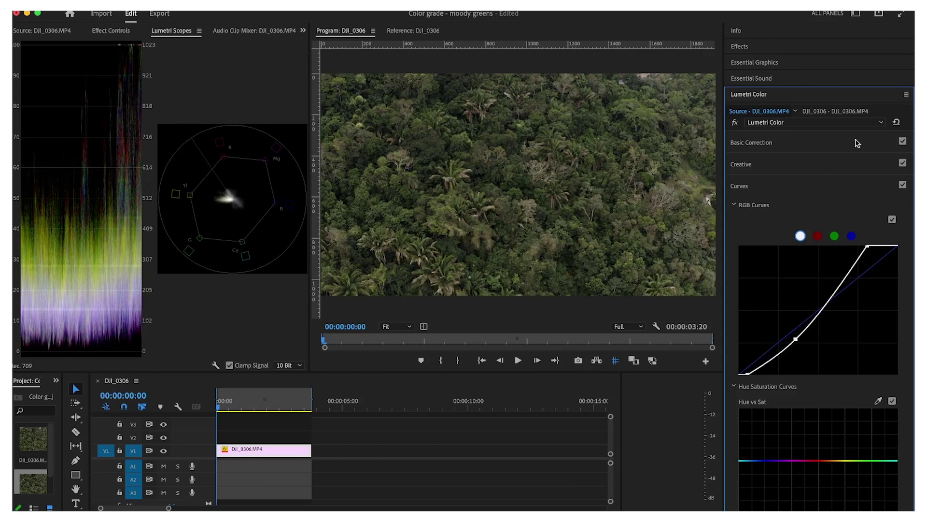
left_click(903, 186)
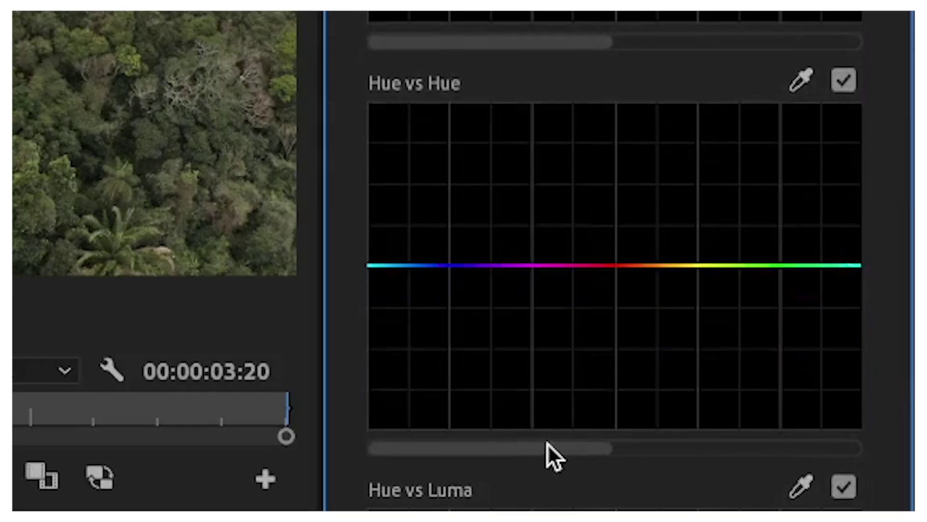
mouse_move(553, 453)
left_mouse_down()
mouse_move(656, 457)
mouse_move(824, 438)
left_mouse_up()
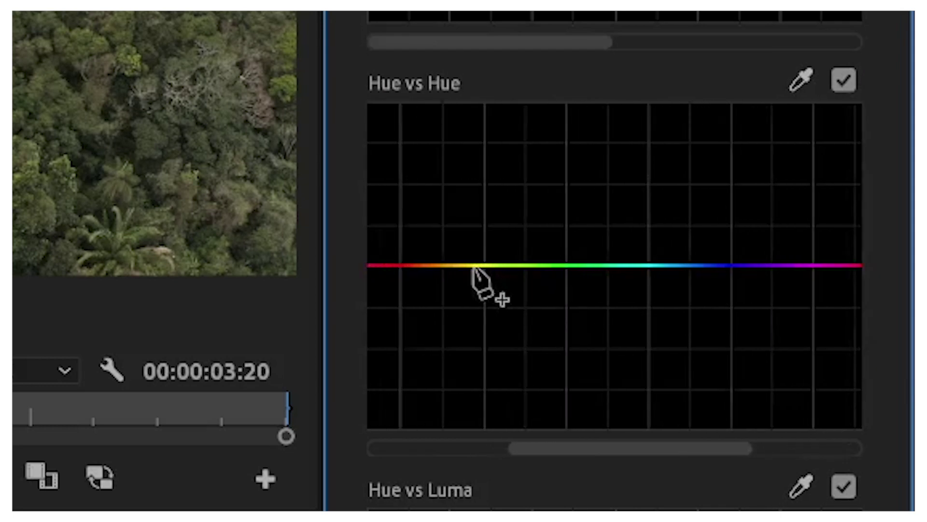
- Anchor Hue vs Hue at yellow and cyan, then pull the green point down to deepen greens
left_click(472, 268)
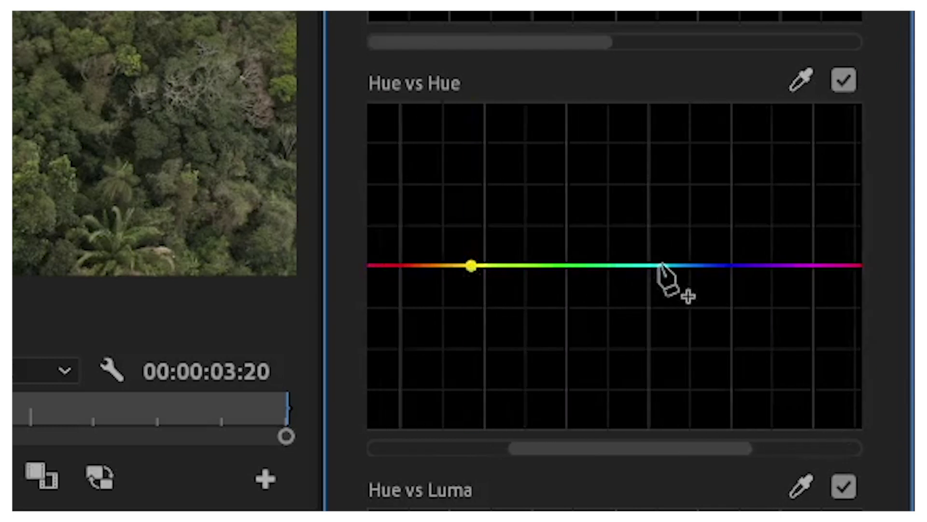
left_click(660, 268)
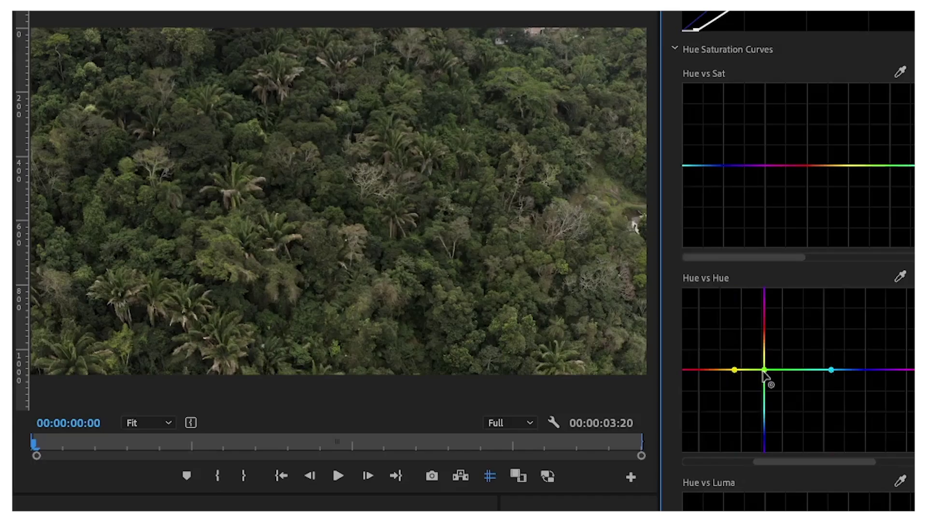
left_click_drag(546, 270, 546, 287)
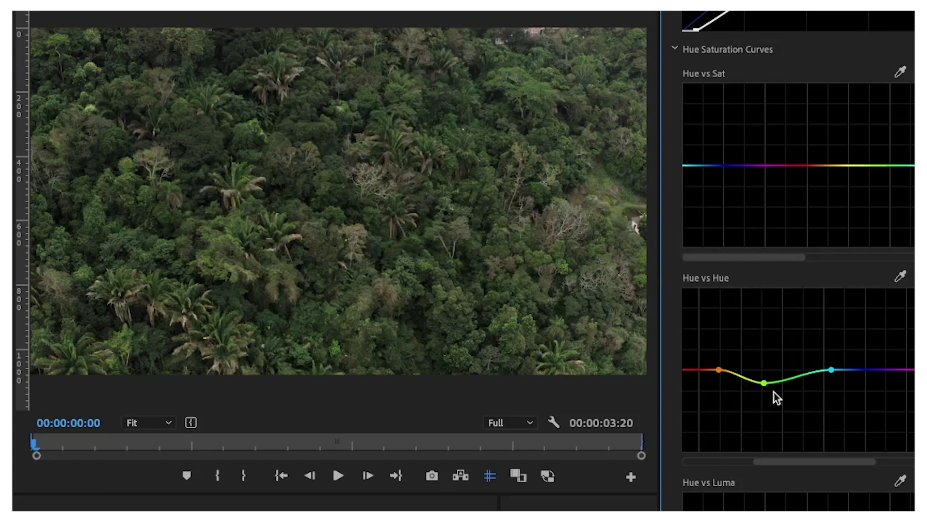
left_click_drag(765, 383, 797, 391)
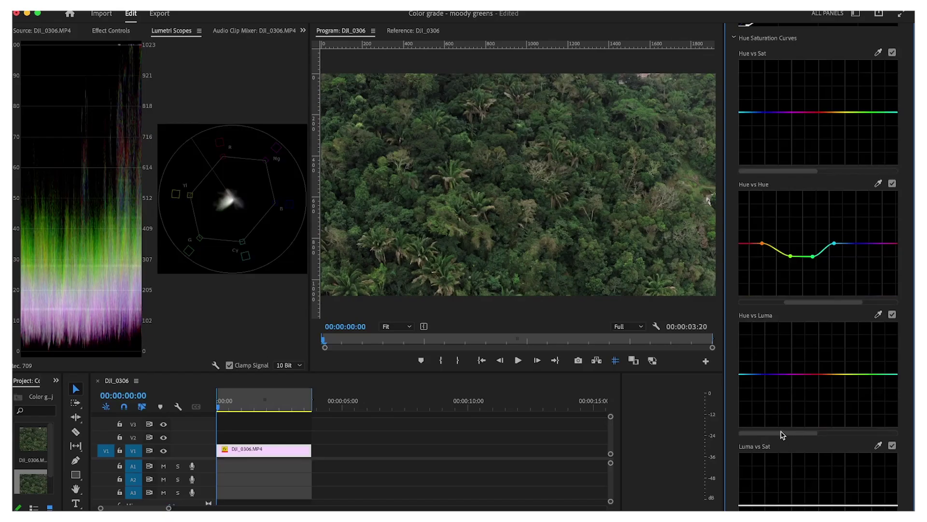
left_click_drag(784, 436, 888, 436)
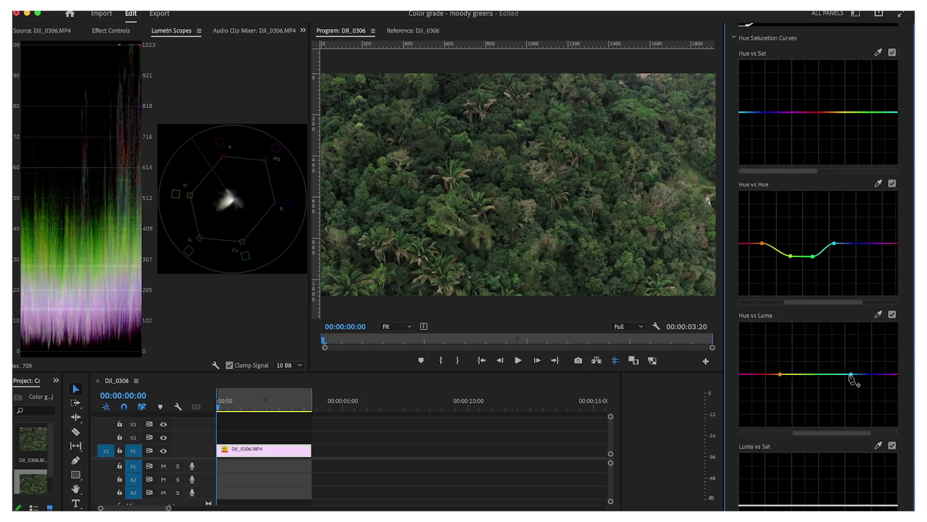
- Lower the green point on the Hue vs Luma curve slightly to darken the foliage
left_click_drag(814, 384, 808, 388)
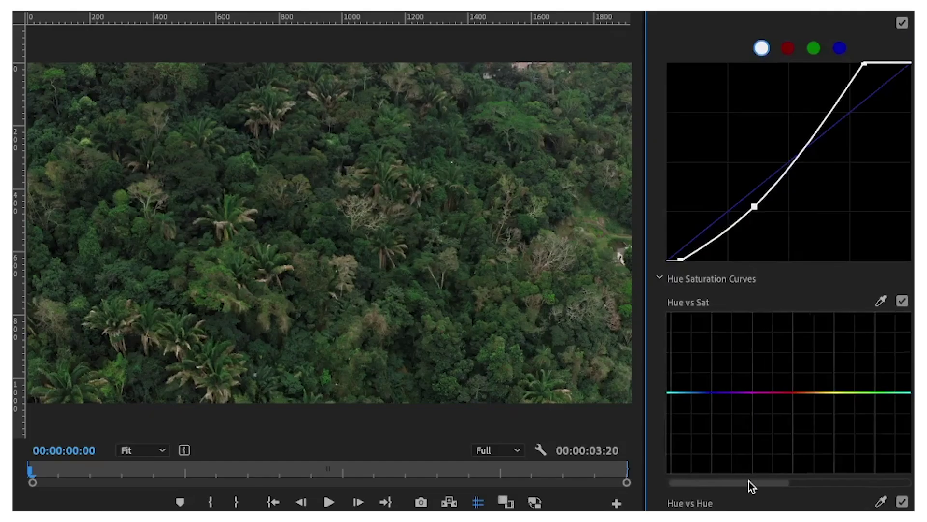
left_click_drag(743, 481, 811, 481)
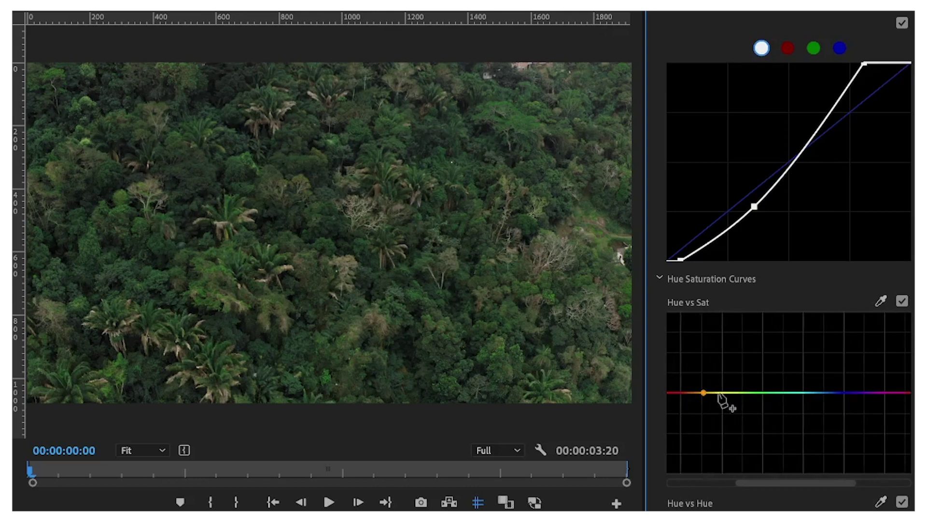
- Desaturate the greens with a Hue vs Sat dip, then compare with the adjustment and grade bypassed
mouse_move(748, 394)
left_mouse_down()
mouse_move(752, 382)
mouse_move(742, 408)
left_mouse_up()
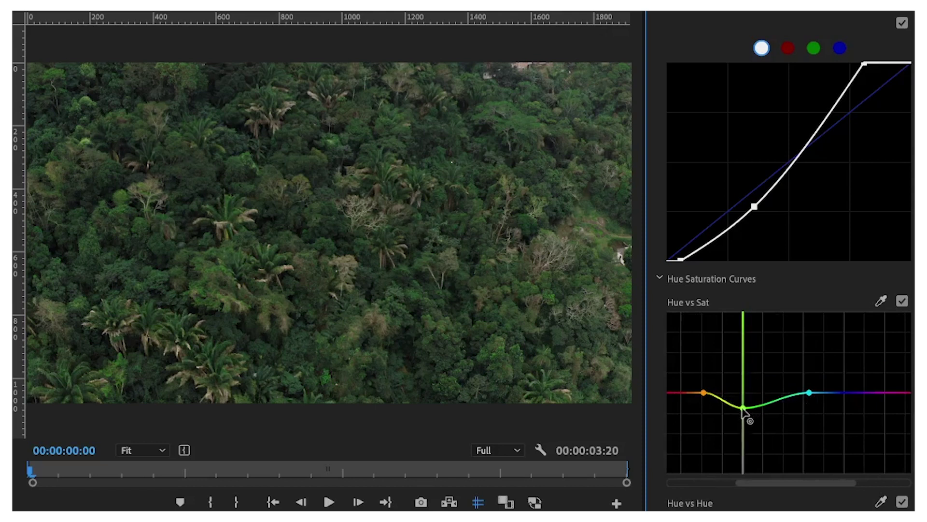
left_click(902, 301)
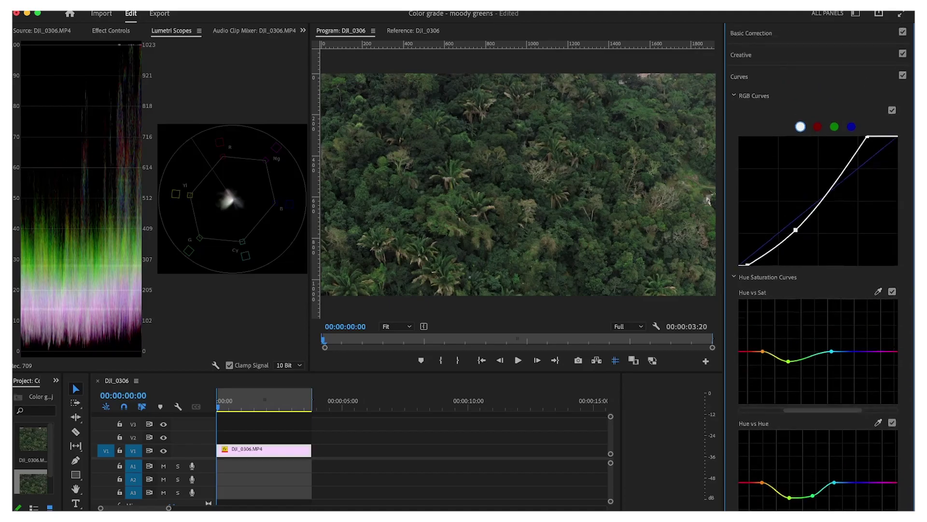
left_click(735, 123)
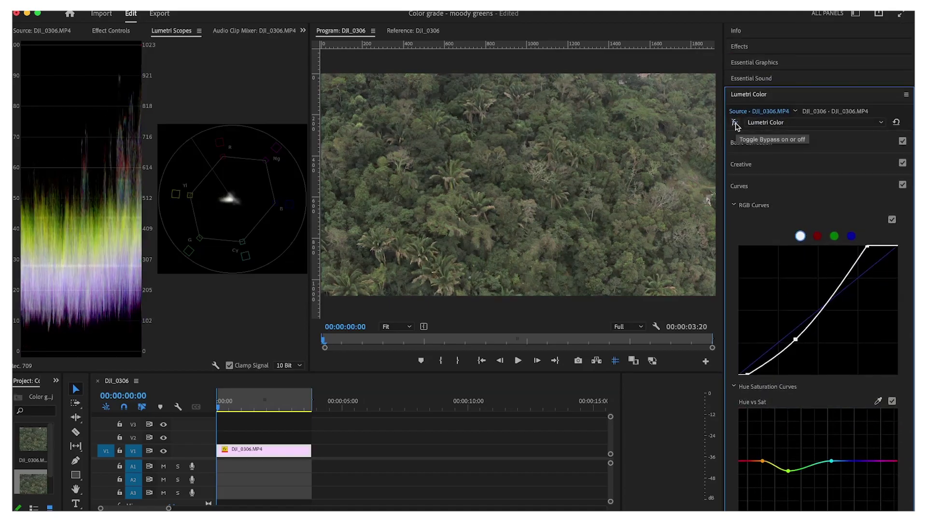
- Re-enable the Lumetri grade, then deepen the lower midtones and add an upper-midtone point on the master curve
left_click(735, 123)
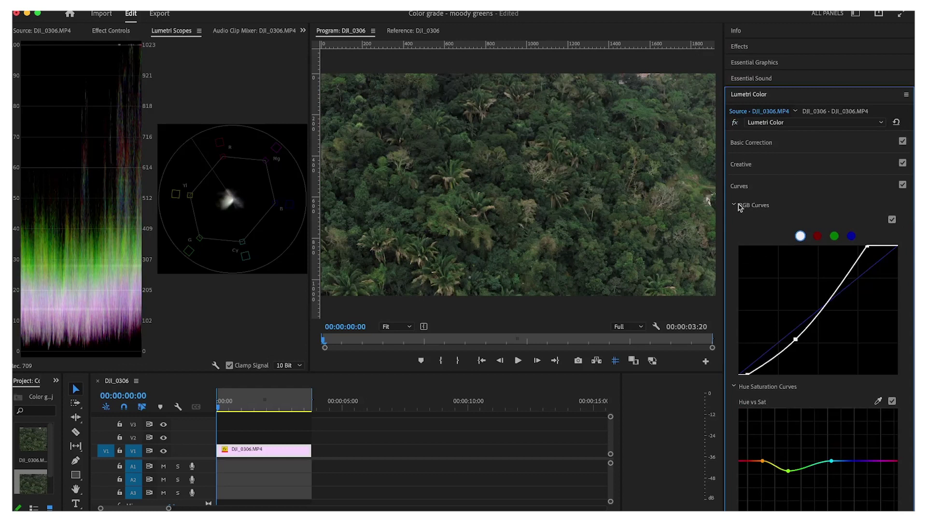
left_click_drag(797, 343, 799, 346)
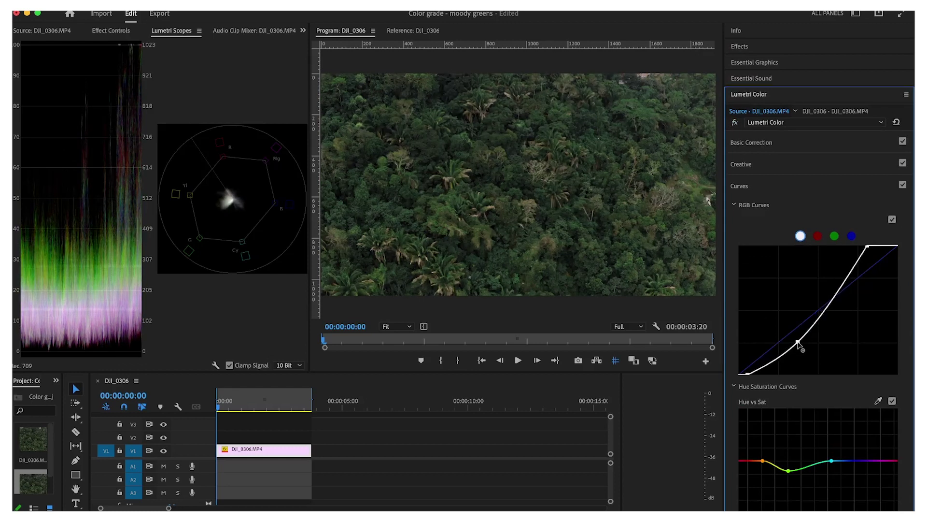
left_click_drag(833, 303, 833, 300)
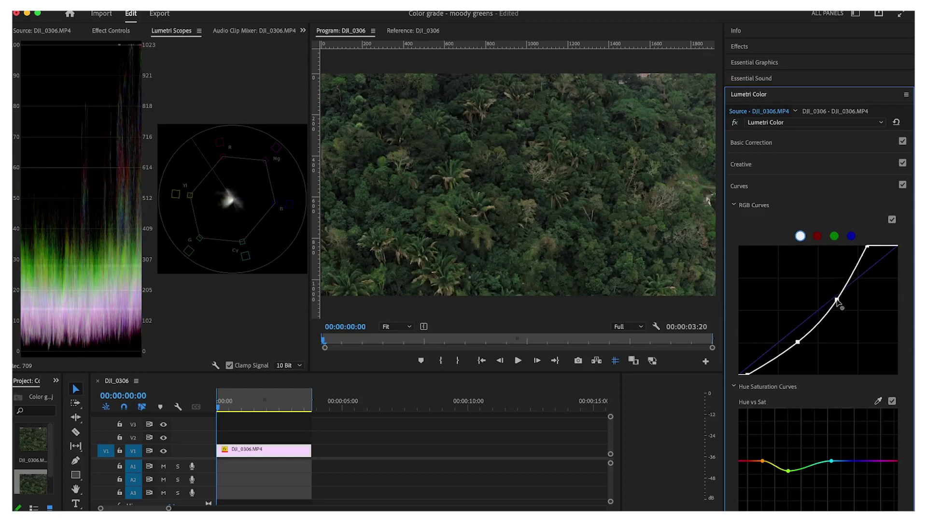